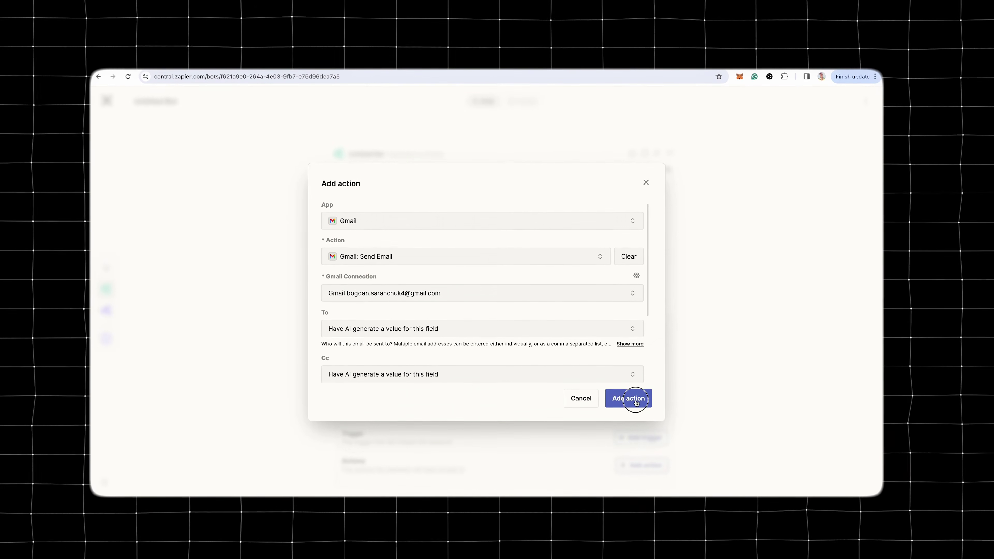
- Add the Gmail: Send Email action to the behavior
click(628, 396)
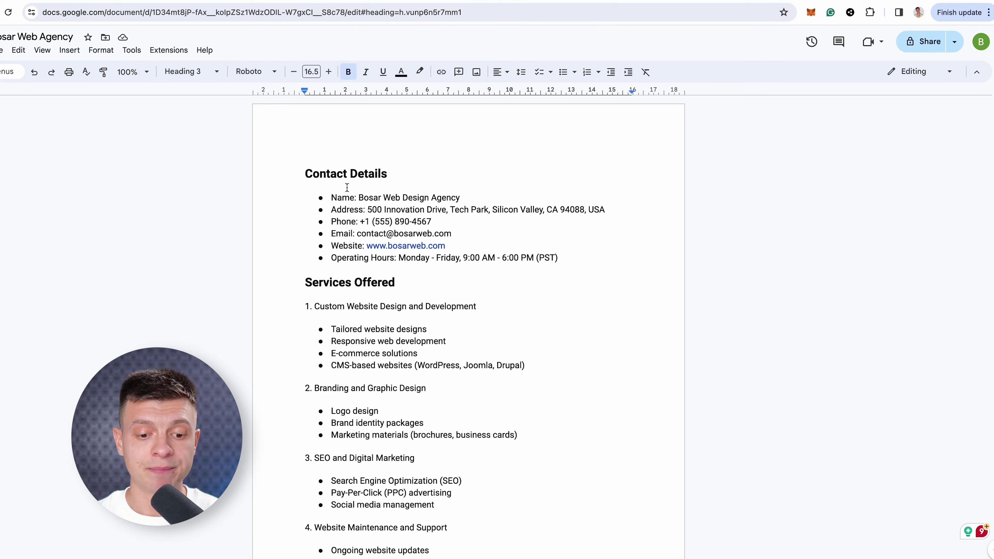
- Review the Bosar Web Agency knowledge document from the contact details and services through the policies, operating procedures and client onboarding flow
scroll(346, 187, down, 1)
click(431, 266)
drag(416, 268, 295, 271)
scroll(437, 239, down, 10)
drag(438, 240, 284, 240)
scroll(284, 240, down, 6)
drag(335, 131, 283, 132)
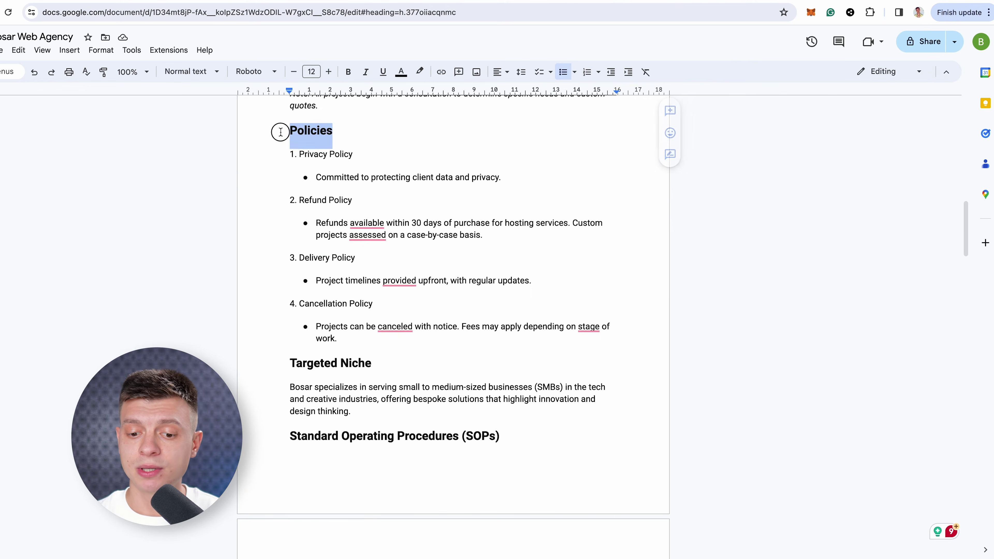
click(274, 273)
scroll(274, 272, down, 15)
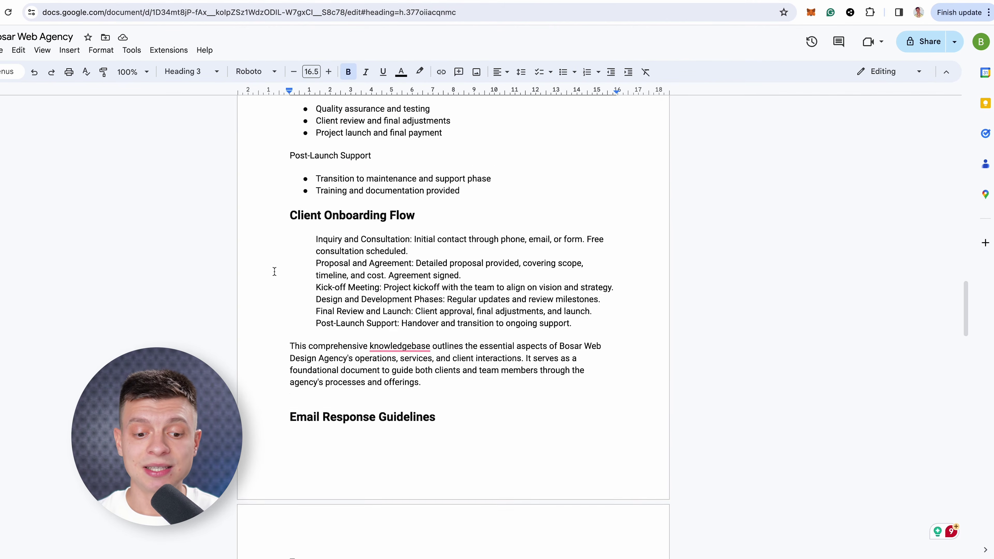
scroll(274, 271, down, 5)
scroll(288, 311, down, 10)
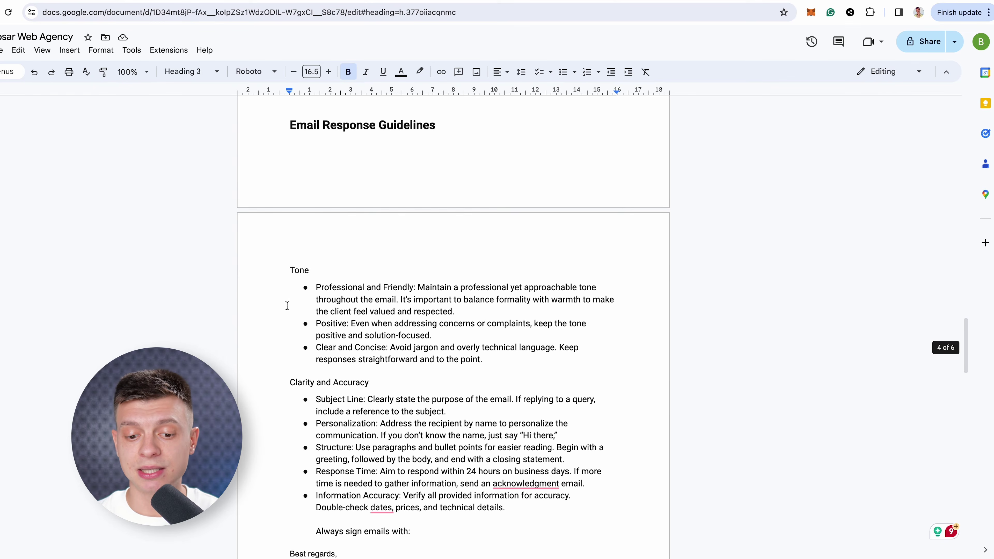
- Examine the Email Response Guidelines section, covering tone, clarity and accuracy, and the required email sign-off
drag(436, 125, 296, 125)
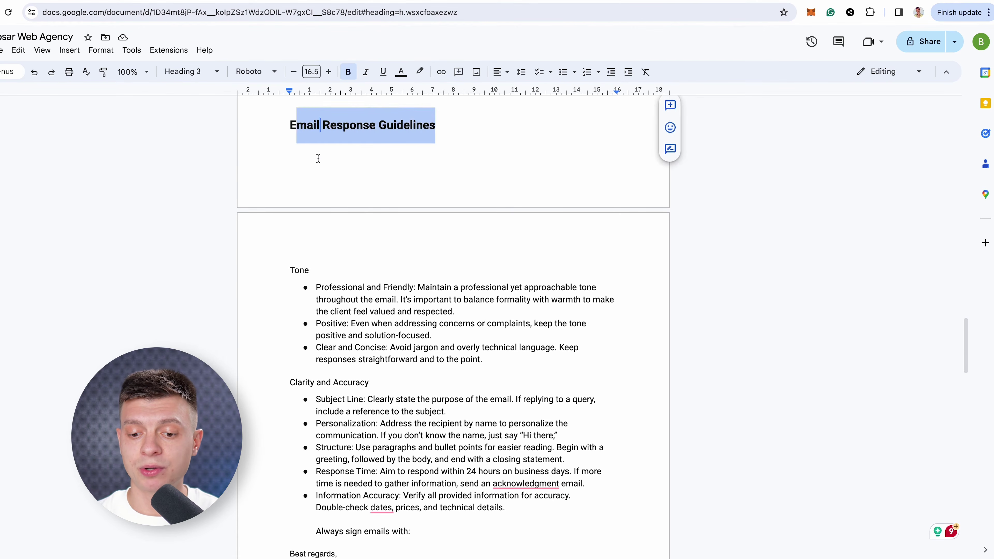
click(318, 158)
scroll(384, 220, down, 2)
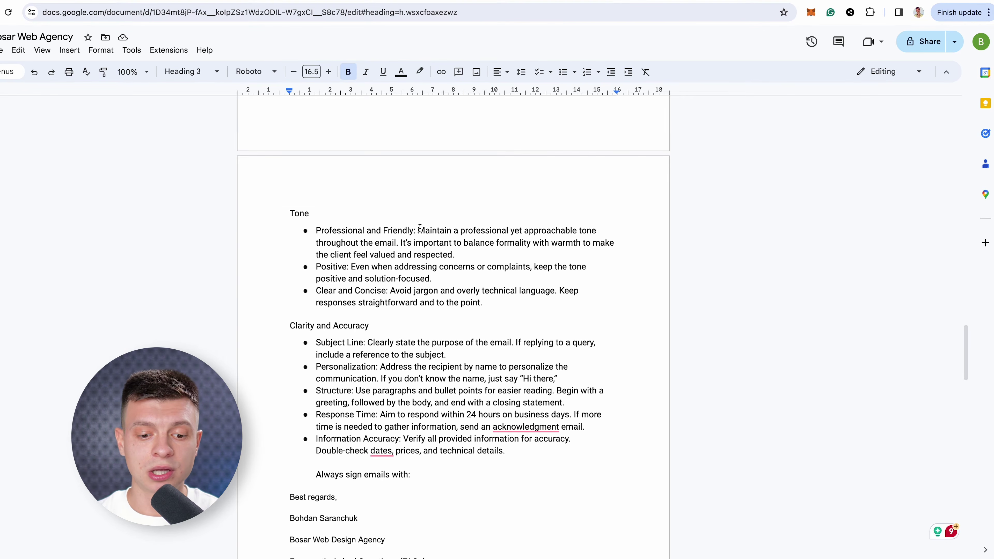
scroll(431, 333, down, 3)
scroll(452, 392, down, 5)
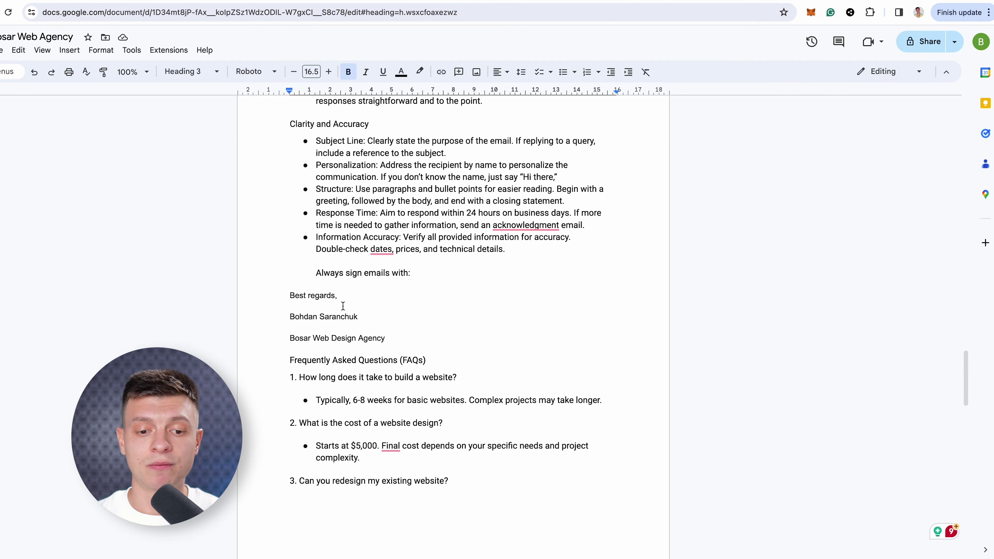
- Read through the Frequently Asked Questions section to its last page, and return to the document's earlier sections
scroll(497, 345, down, 5)
click(289, 233)
drag(289, 233, 435, 229)
key(super+alt+4)
click(459, 229)
scroll(515, 310, down, 2)
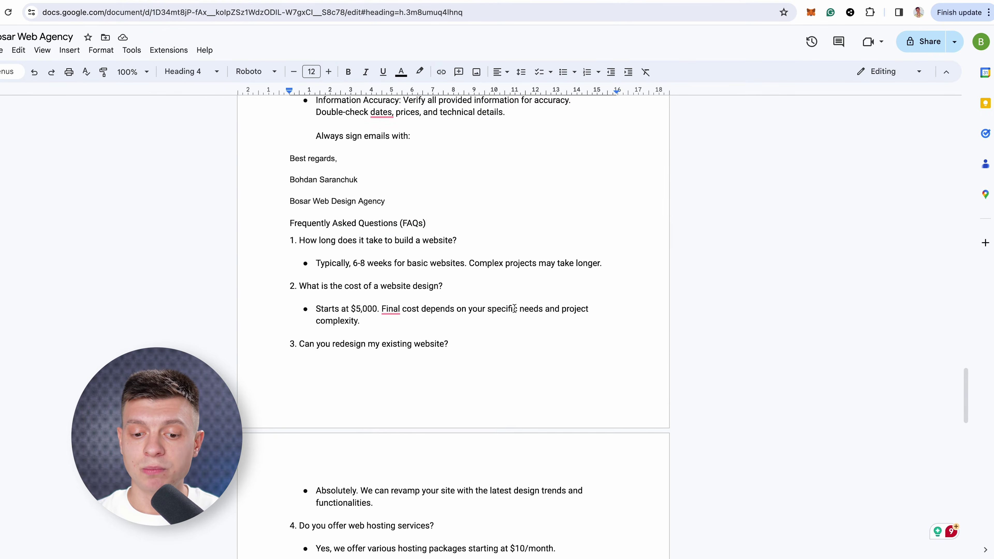
scroll(518, 322, down, 5)
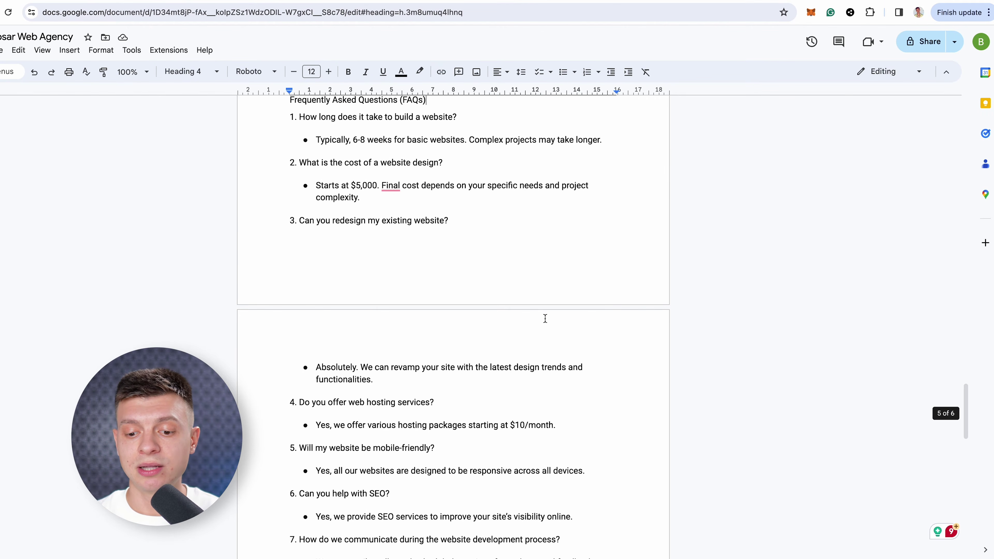
scroll(545, 316, down, 2)
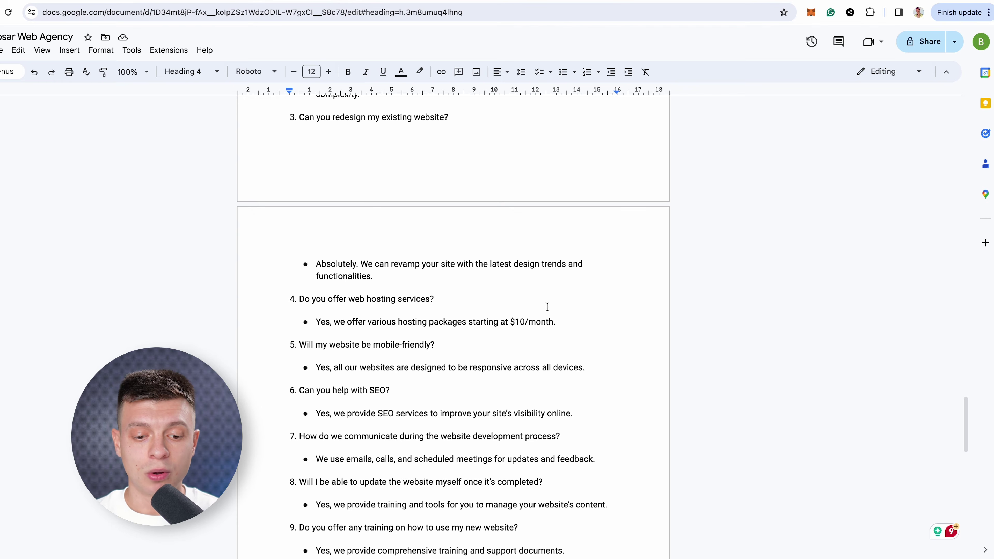
scroll(548, 307, down, 4)
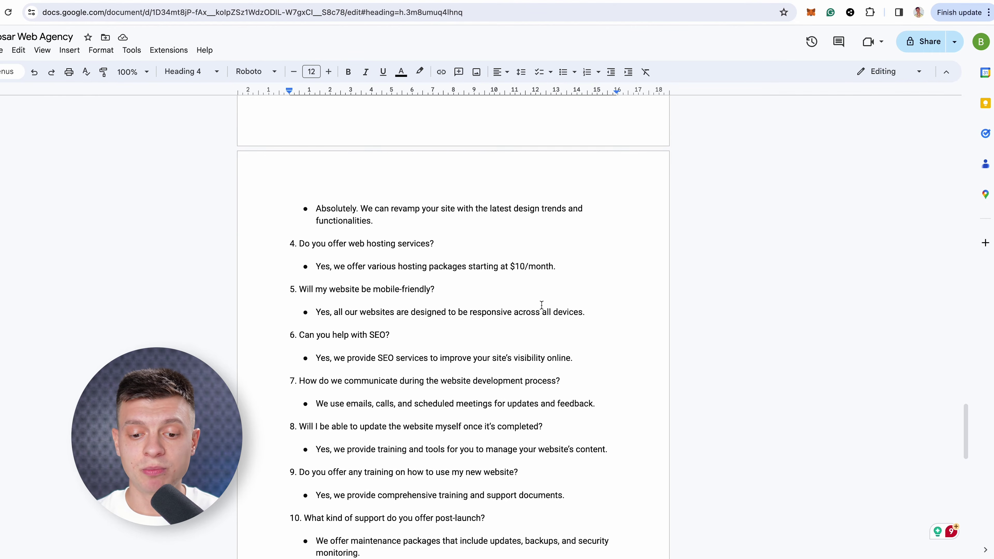
scroll(541, 304, down, 7)
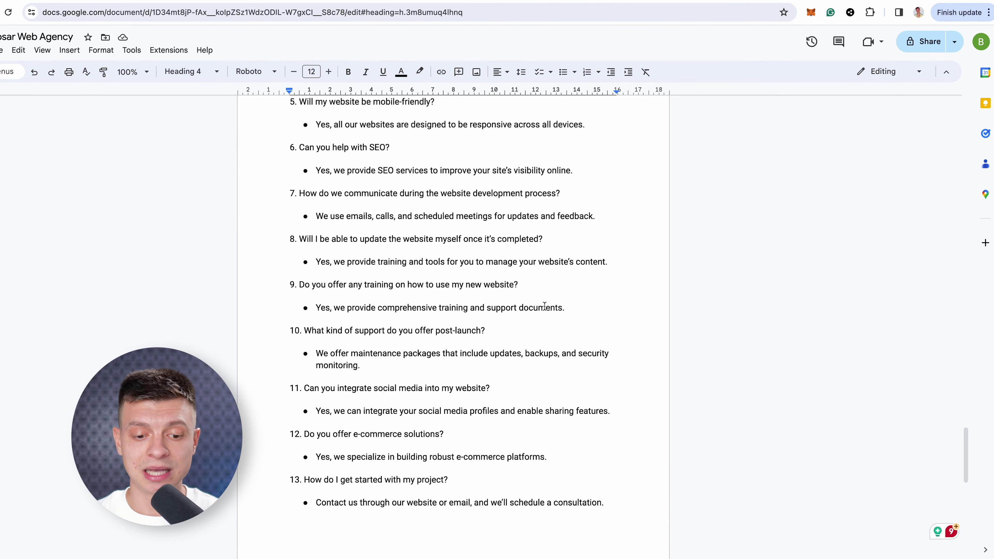
scroll(546, 305, down, 20)
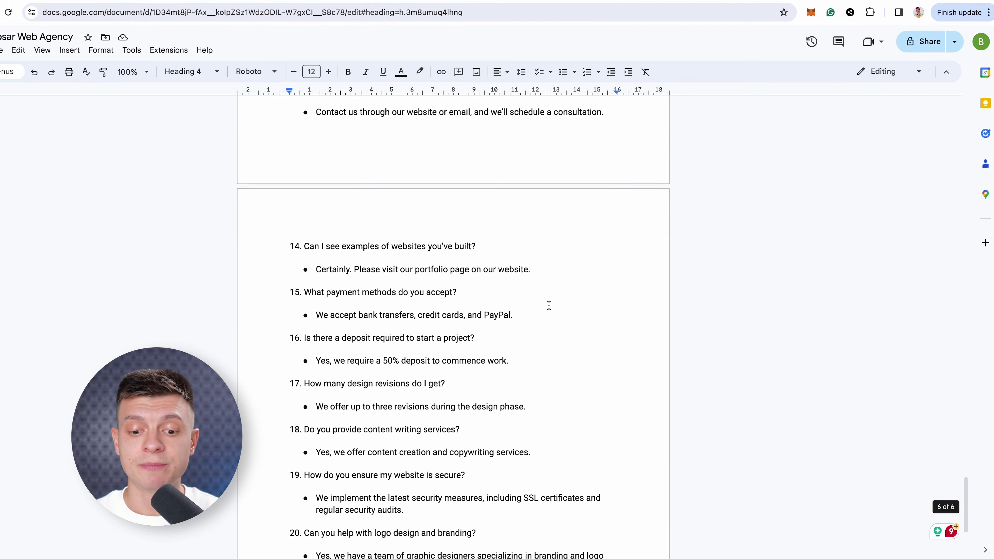
scroll(549, 306, up, 20)
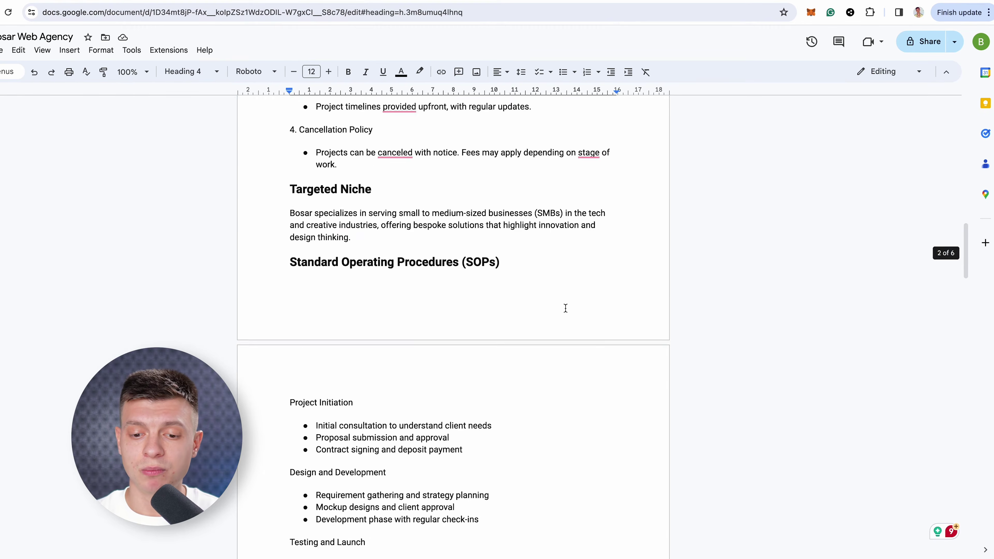
scroll(517, 293, up, 2)
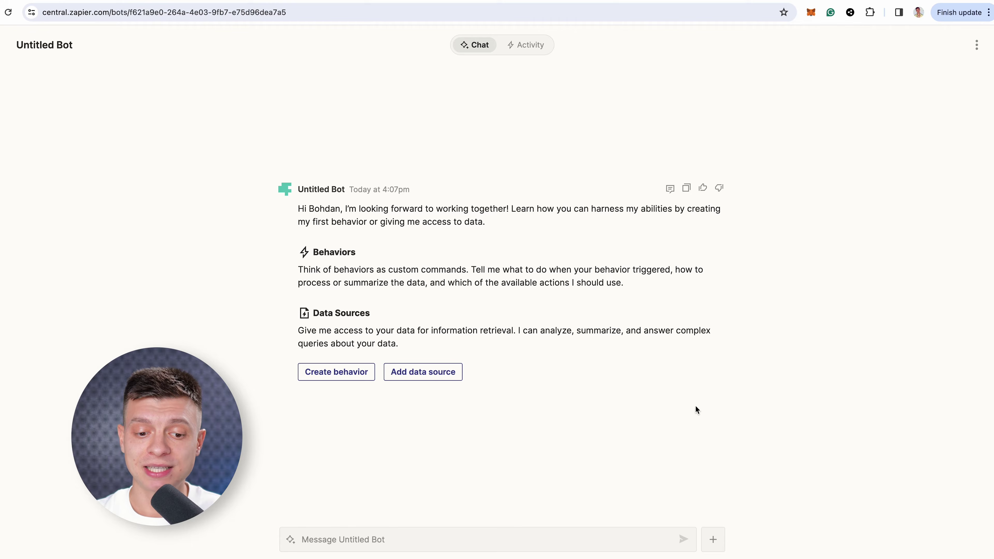
- In Zapier Central, add the Google Docs document Bosar Web Agency as a data source for the bot
click(426, 372)
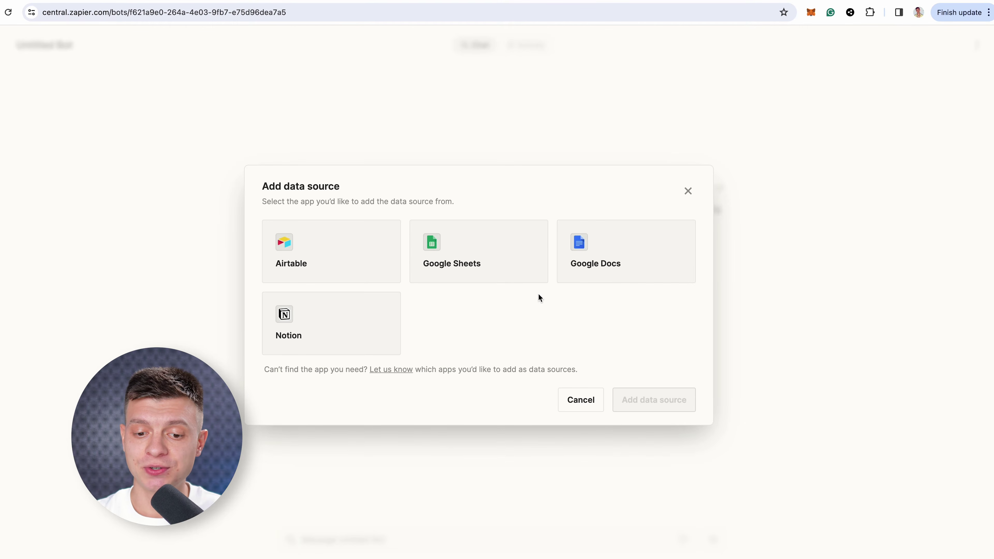
click(610, 250)
click(381, 324)
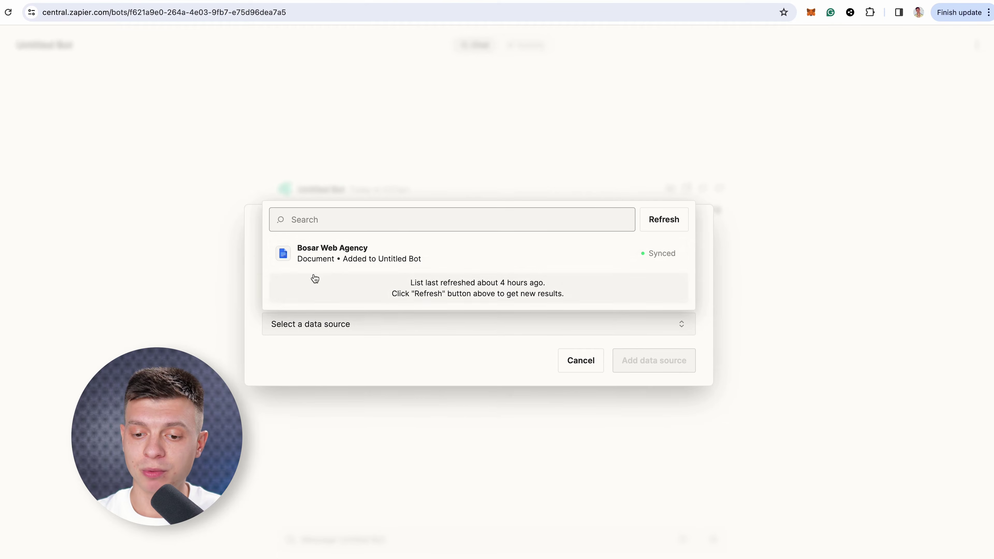
click(321, 251)
click(666, 365)
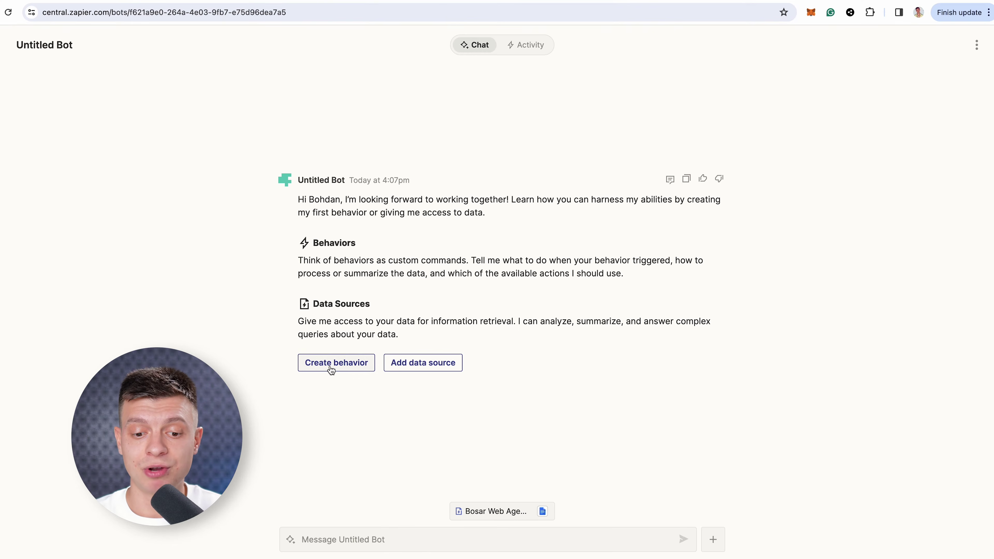
- Create a behavior with instructions to check only "Primary" inbox emails, ignore "Promotions" and "Social", and find and classify the unread ones
click(331, 370)
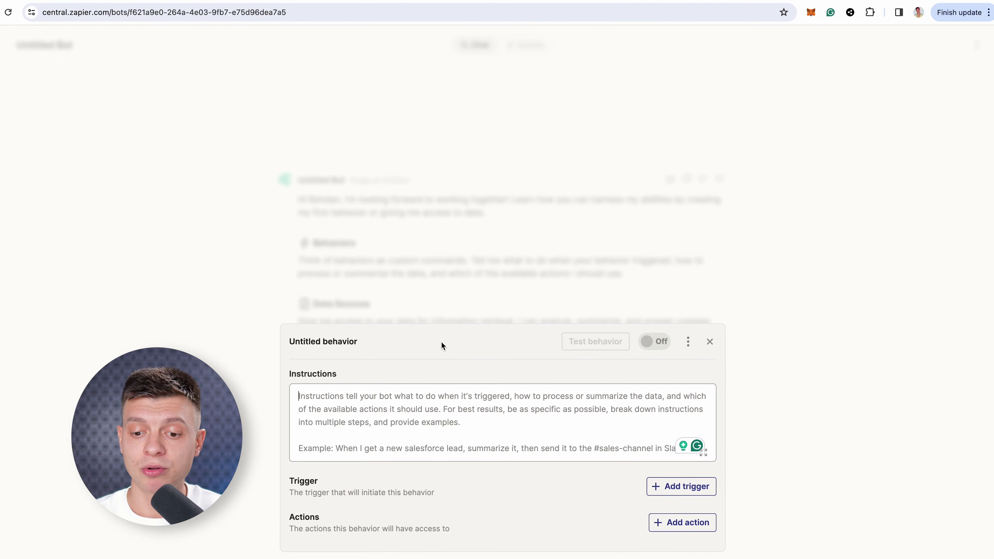
click(441, 342)
click(704, 453)
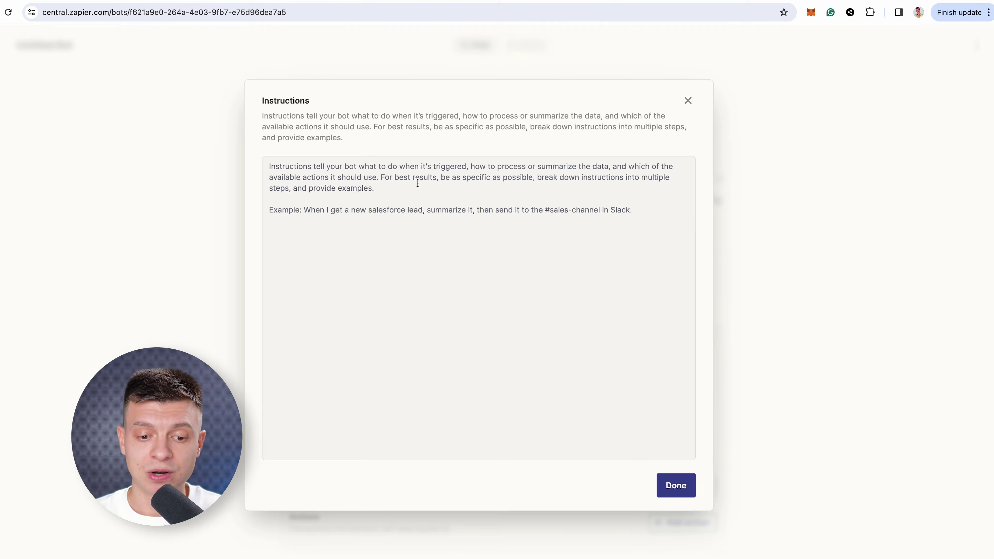
click(381, 203)
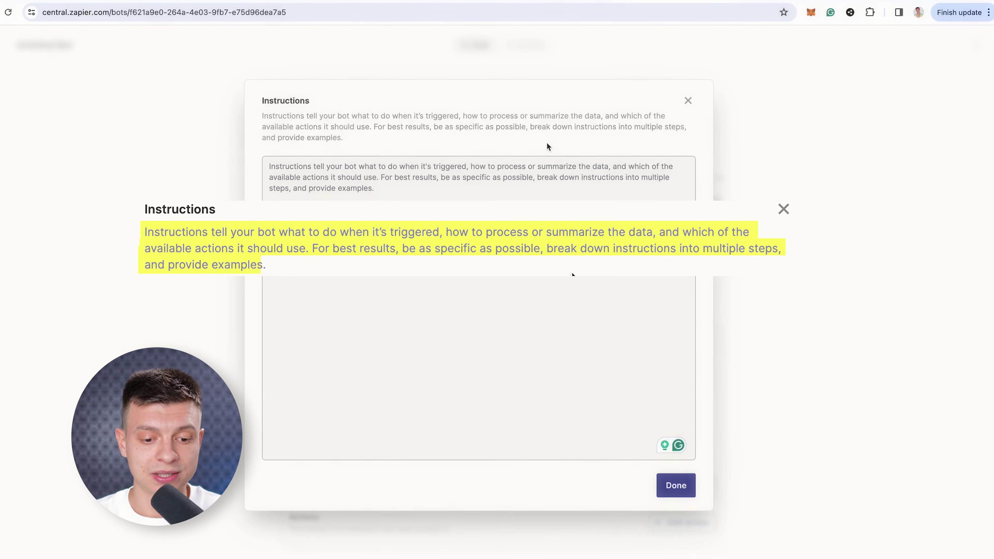
text(Check only emails in the "Primary" inbox, ignore "Promotions" and "Social".  Find the unread emails and understand the sender's email address, subject line and body. Once you understand the  senders' email addresses, subject lines and bodies of the unread emails, classify them accordingly:  no reply - should be assigned to all emails sent from email addresses stating "no reply", "no-reply" or any other identification that you should not reply to that email address.  generic - should be assigned to all emails that don't require real communication: newsletters, subscription updates, purchase confirmation, etc. One of the signals that email is a generic one would be an "Unsubscribe" statement at the bottom of the body.  real inquiry - should be assigned to all emails that are sent from a real person/user, and initiate a real conversation or contain a real inquiry.  Once you classify the unread emails, generate a subject line and body as a reply to emails classified as "real inquiry". Create drafts for them.  Do not create drafts for emails classified as "no reply" and "generic", only for the ones with the label "real inquiry")
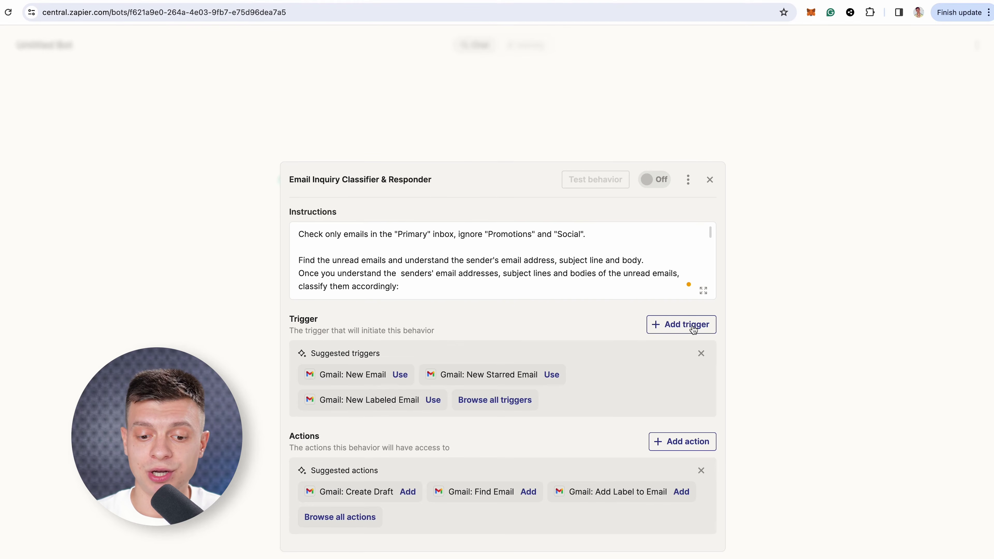
- Add a Schedule by Zapier: Every Day trigger that runs the behavior at 9:00 AM
click(694, 331)
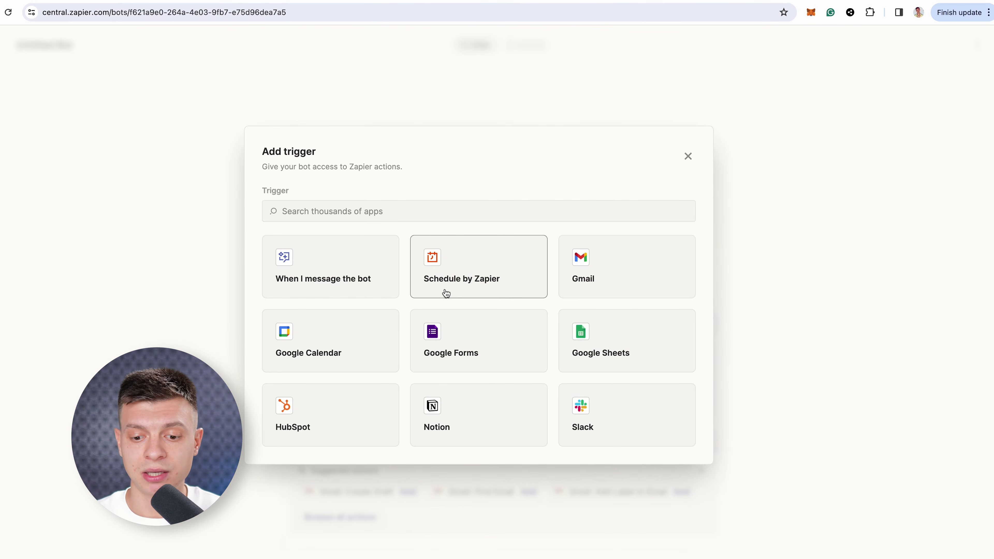
click(494, 279)
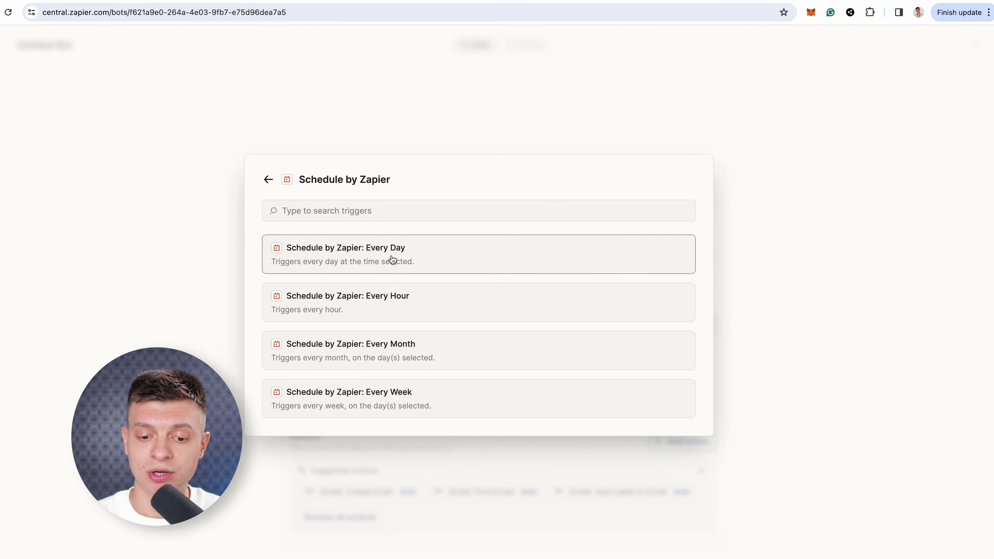
click(379, 261)
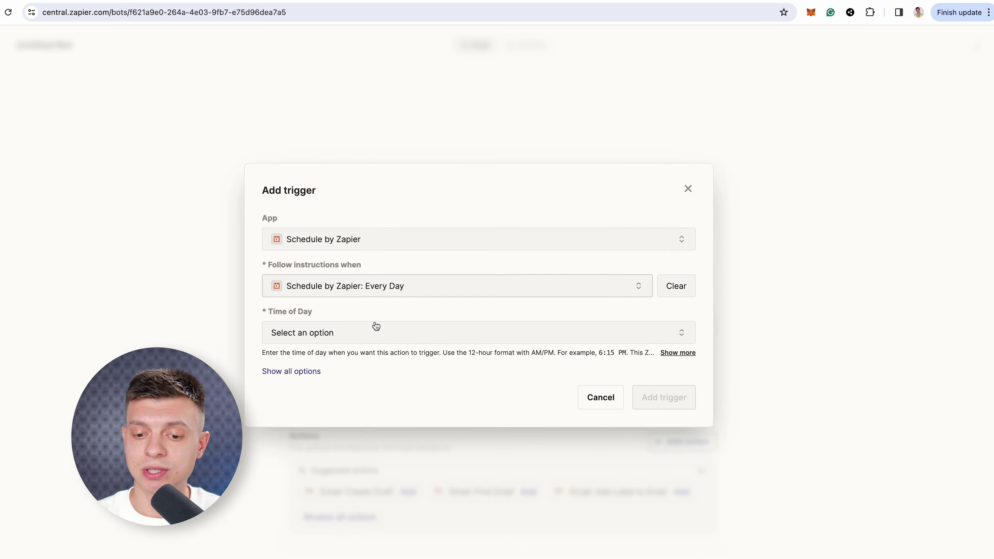
click(383, 331)
click(333, 393)
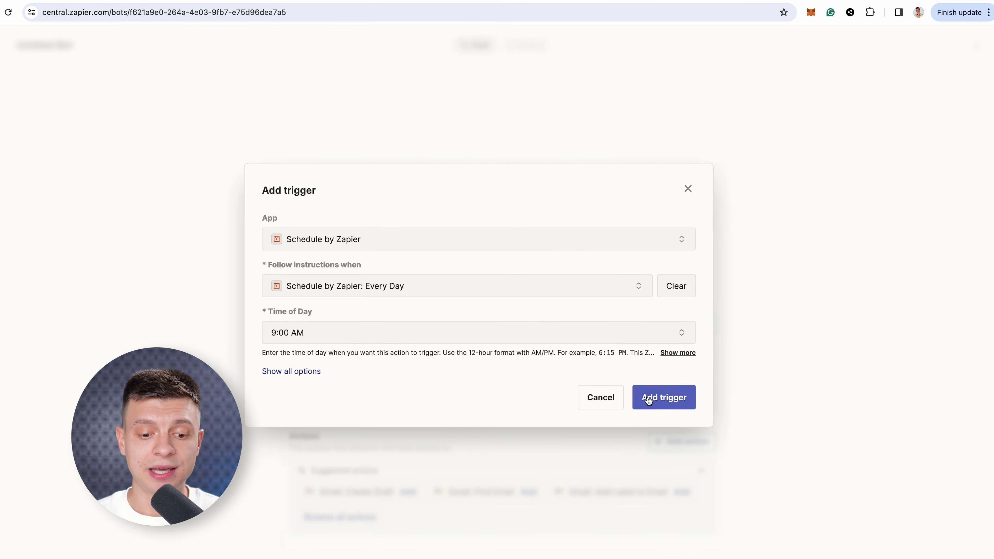
click(672, 402)
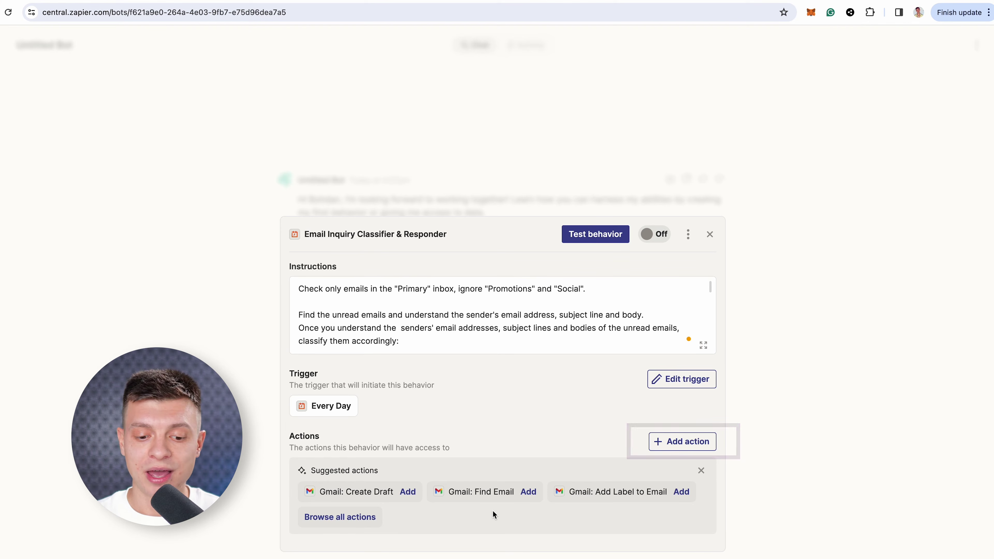
- Add the suggested Gmail: Find Email and Gmail: Create Draft actions to the behavior
click(528, 492)
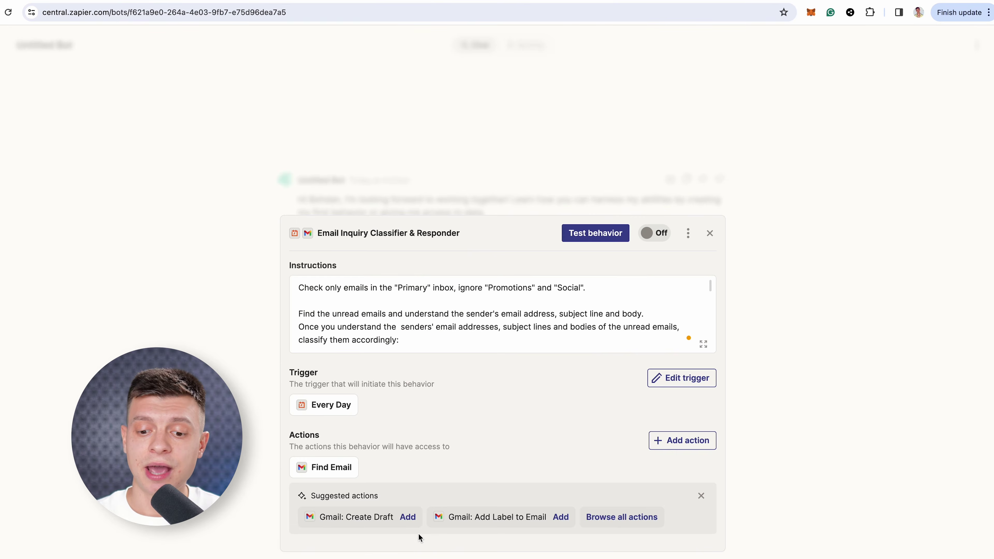
click(407, 518)
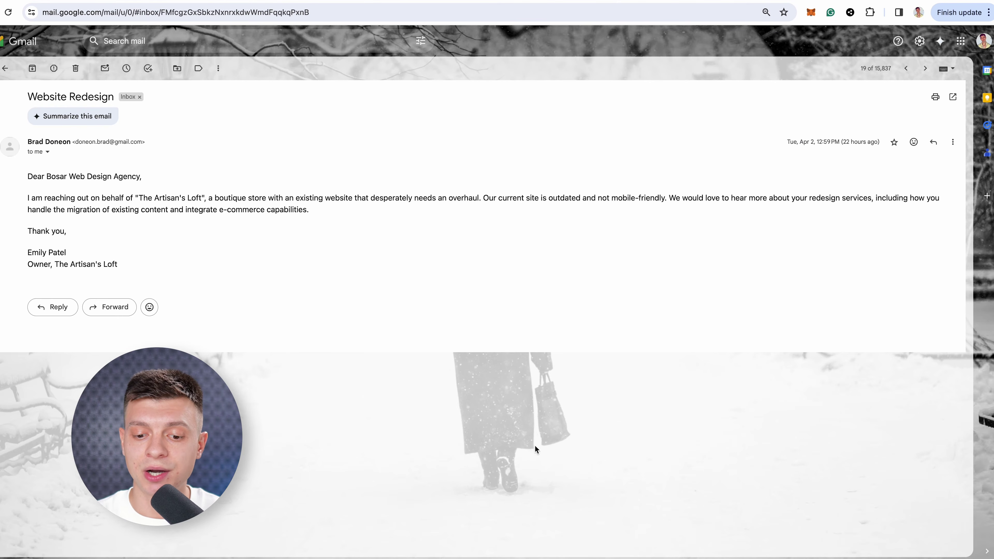
- In Gmail, examine the "Website Redesign" and "New Business Website" inquiry emails, including the names in their signatures
drag(69, 253, 26, 253)
click(163, 273)
key(j)
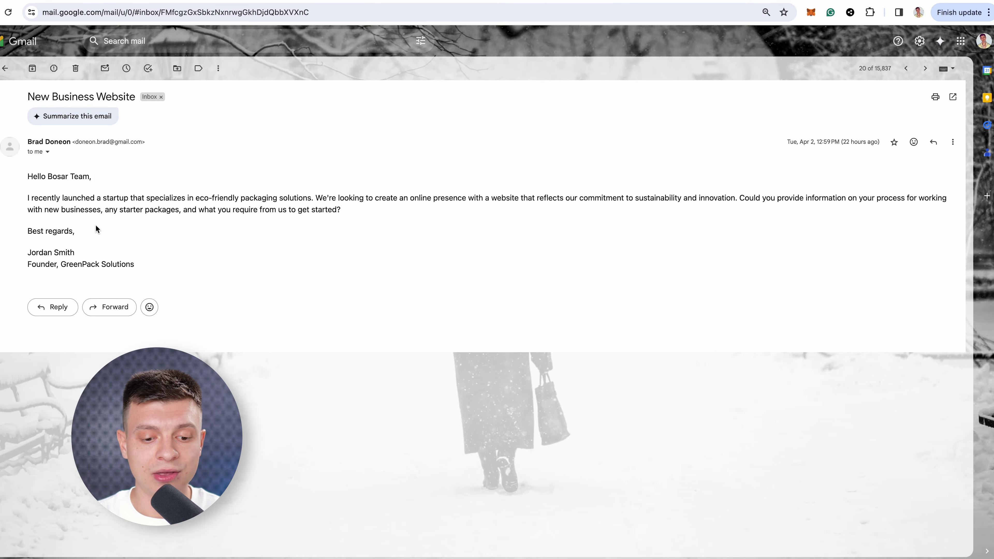
drag(89, 252, 20, 250)
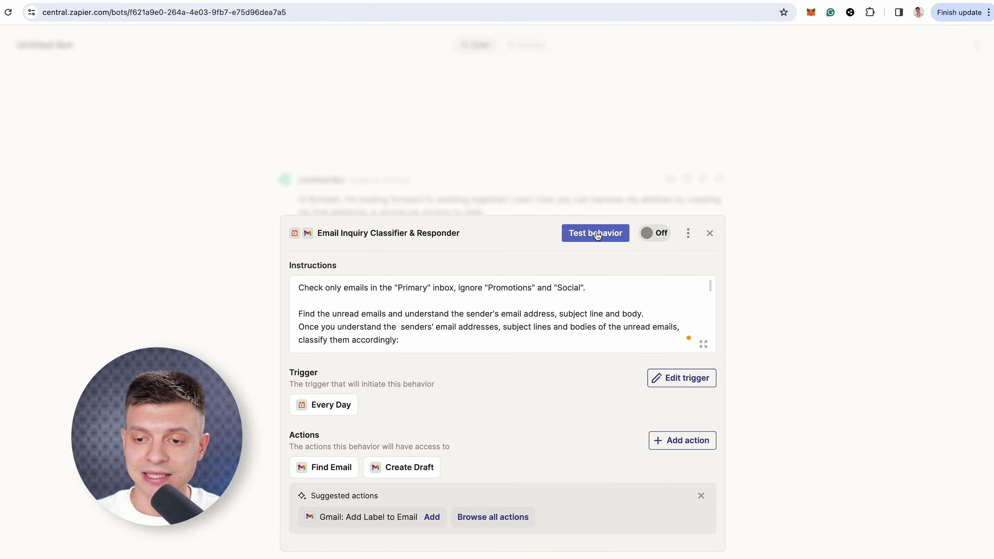
- Test the Email Inquiry Classifier & Responder behavior and review how the newsletter emails are classified in the test thread
click(603, 235)
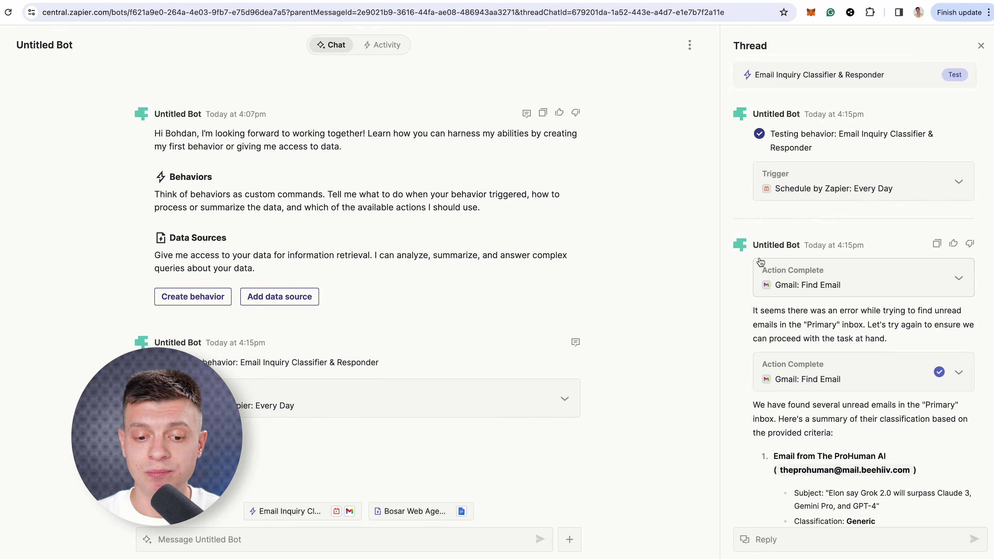
scroll(761, 262, down, 7)
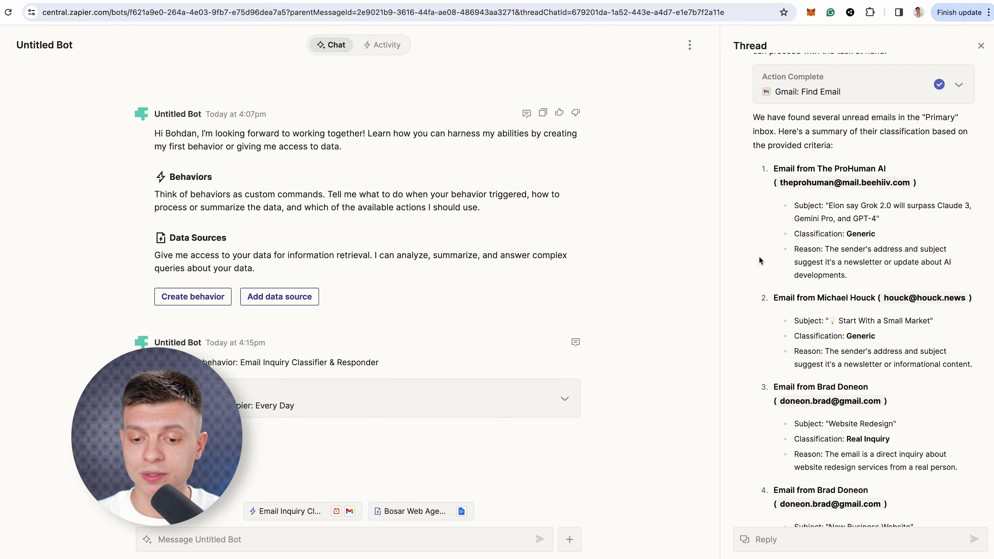
scroll(759, 257, down, 1)
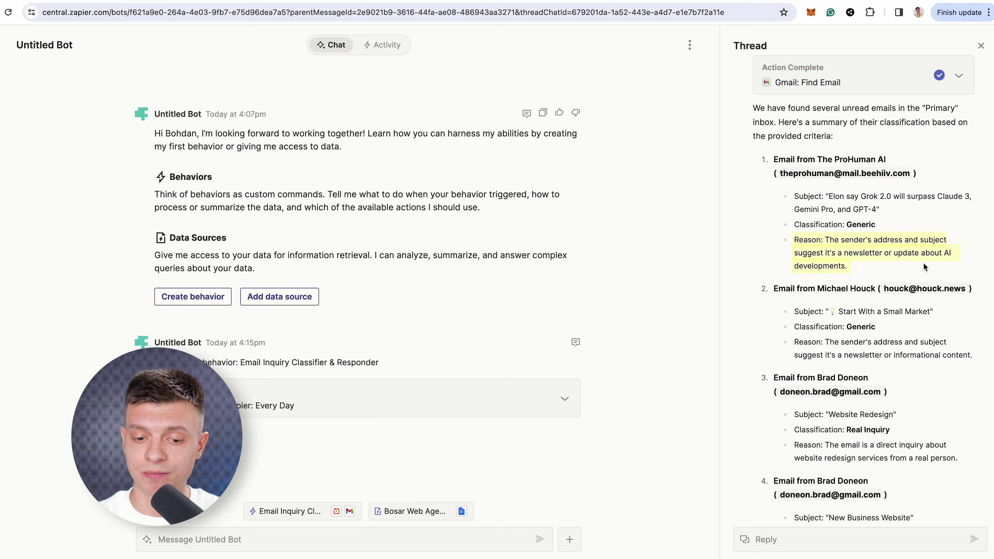
scroll(923, 266, down, 1)
double_click(861, 291)
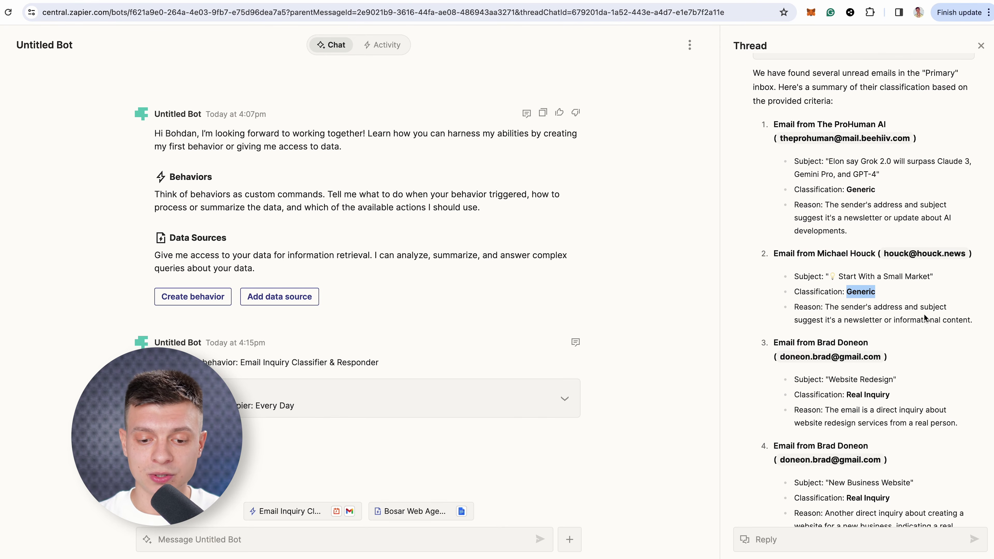
- Examine the classifications and reasons for the "Website Redesign", "New Business Website" and Apify emails, plus the summary of created draft replies
scroll(939, 327, down, 5)
drag(871, 143, 822, 143)
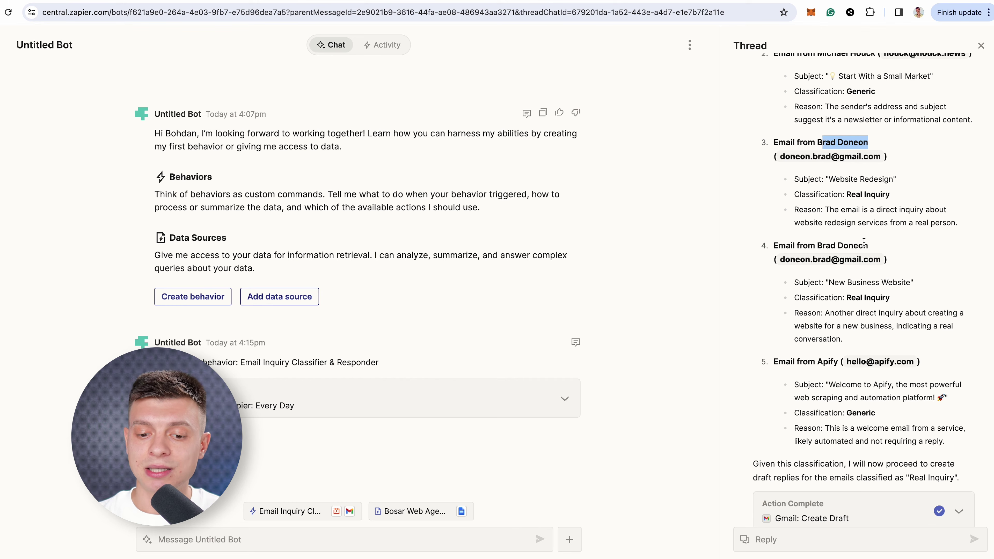
drag(867, 245, 814, 246)
click(899, 261)
scroll(846, 178, down, 1)
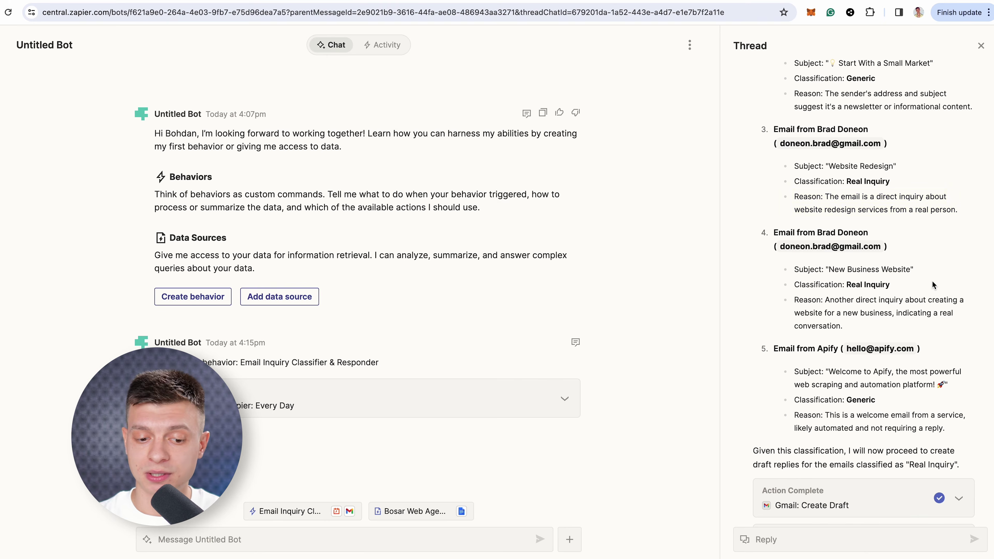
drag(877, 332, 844, 333)
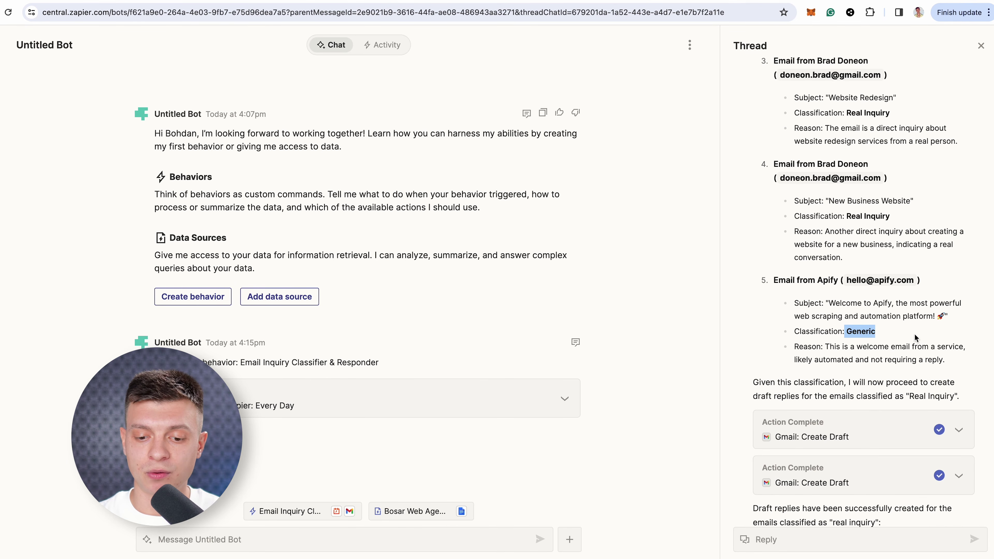
click(911, 342)
scroll(809, 371, down, 7)
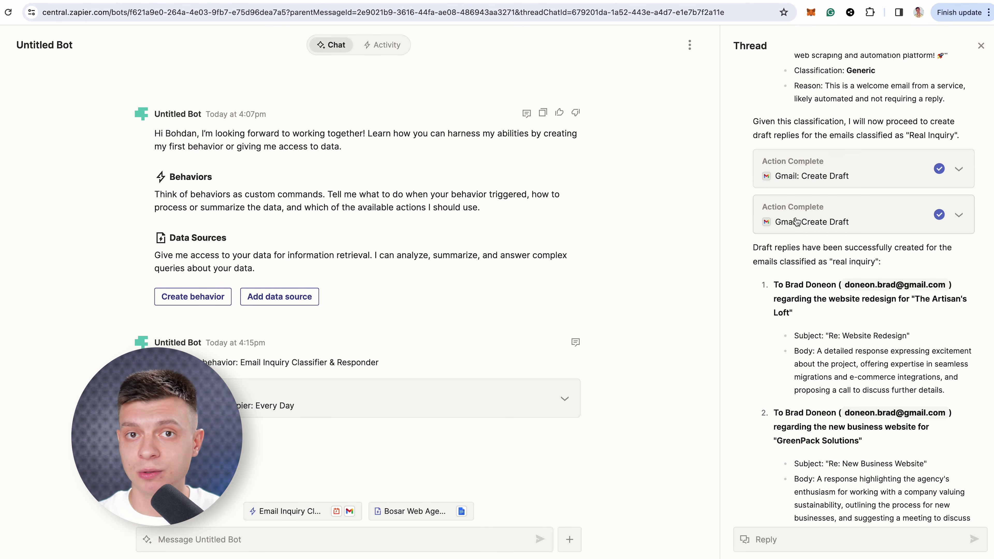
scroll(830, 248, down, 2)
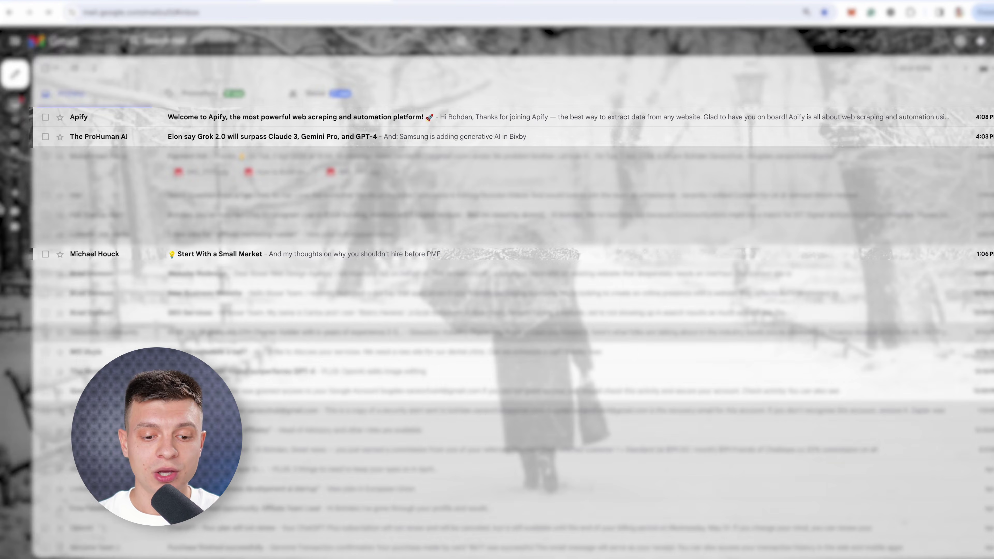
- In Gmail, send the drafted replies "Re: Website Redesign" and "Re: New Business Website"
click(17, 169)
click(60, 229)
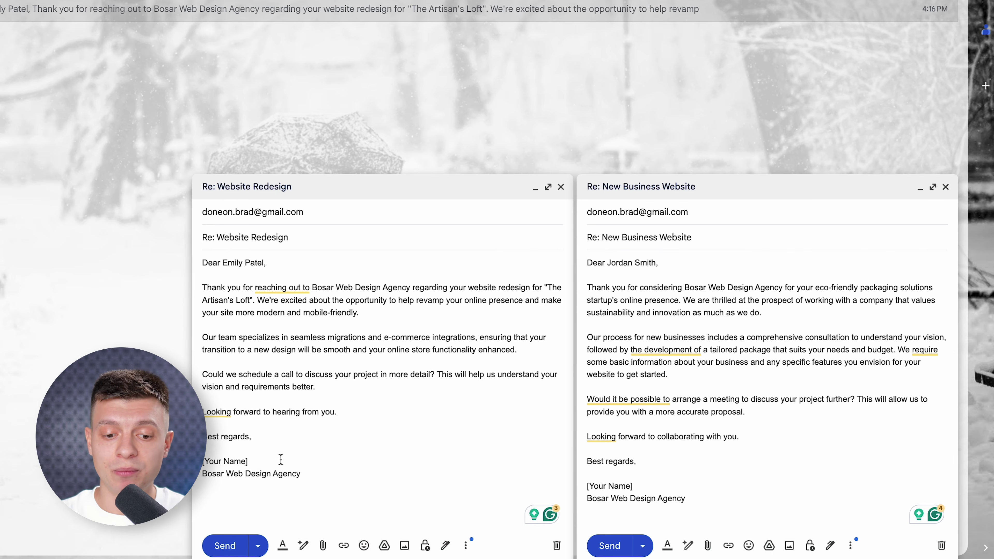
click(219, 547)
click(609, 545)
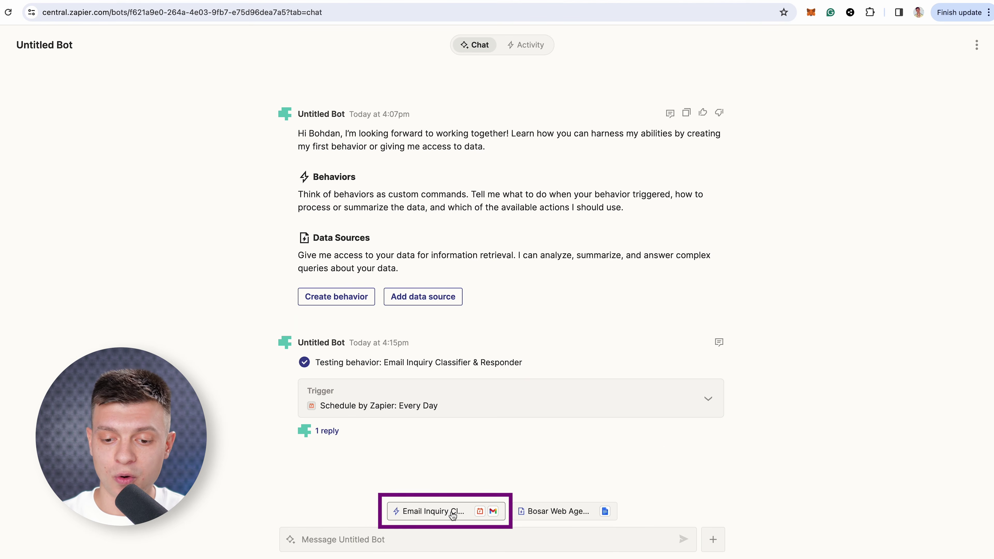
- Back in Zapier Central, open the bot's Email Inquiry Classifier & Responder behavior
click(453, 515)
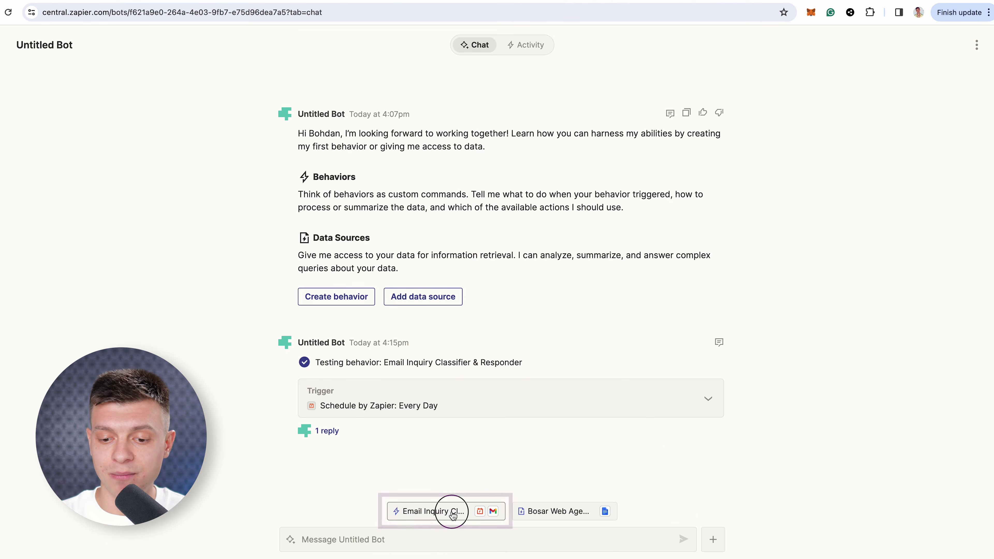